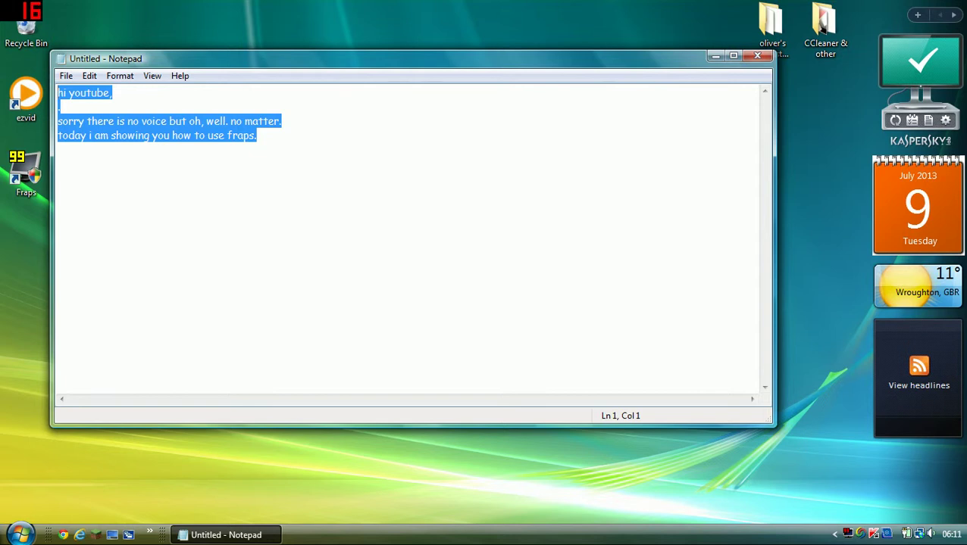
Replace all of the note's text with "1. open fraps"
{"action": "left_click", "coordinate": [219, 136]}
{"action": "key", "text": "End"}
{"action": "key", "text": "ctrl+a"}
{"action": "key", "text": "BackSpace"}
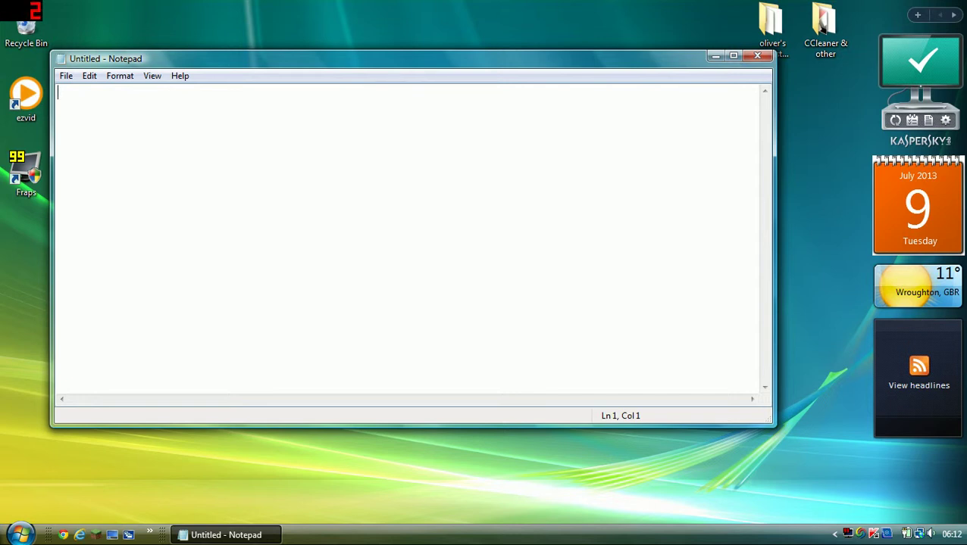
{"action": "type", "text": "1. open fraps"}
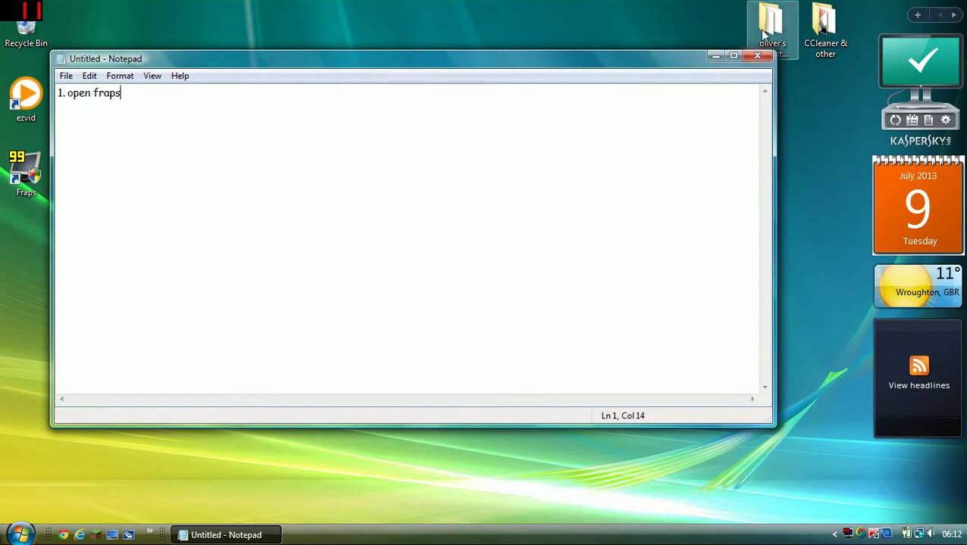
Minimize the note and open the settings window of the running Fraps program
{"action": "left_click", "coordinate": [715, 55]}
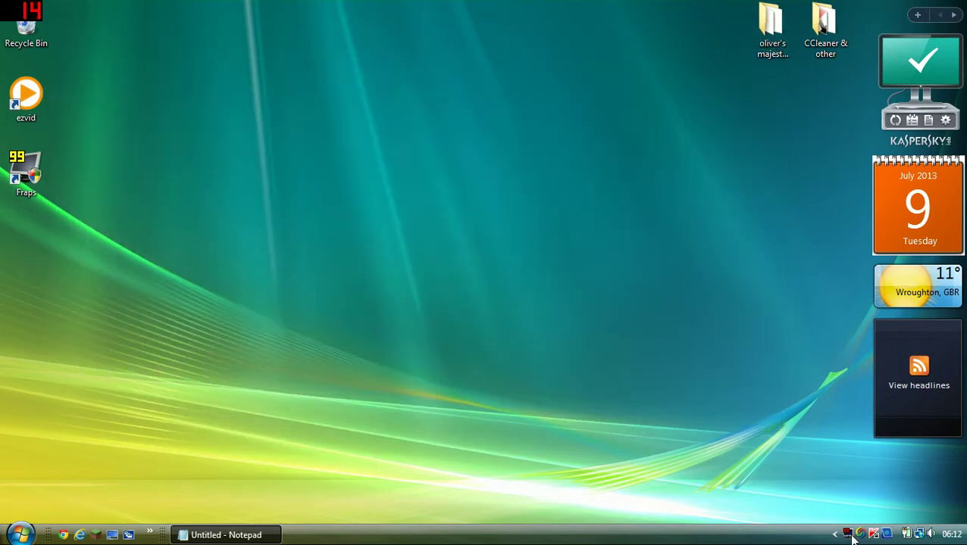
{"action": "right_click", "coordinate": [849, 535]}
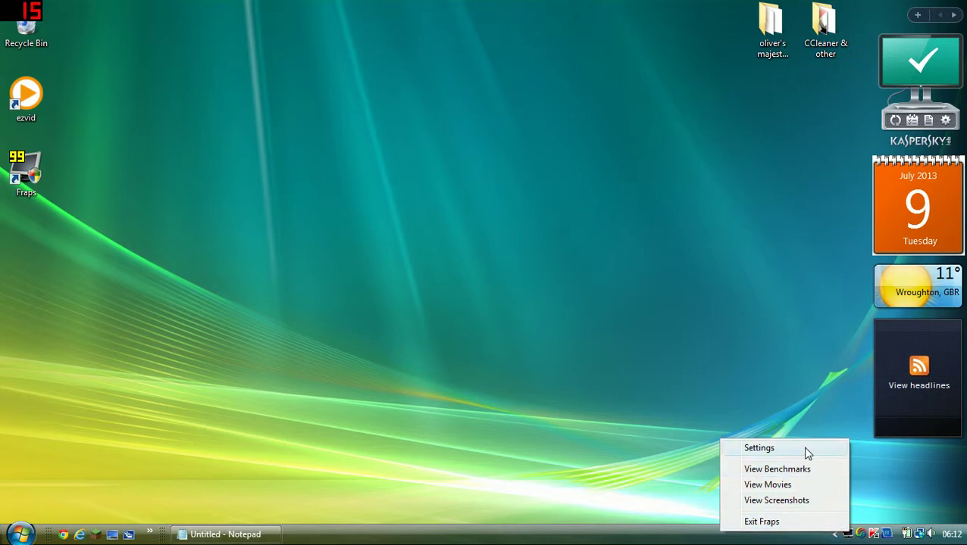
{"action": "left_click", "coordinate": [760, 449]}
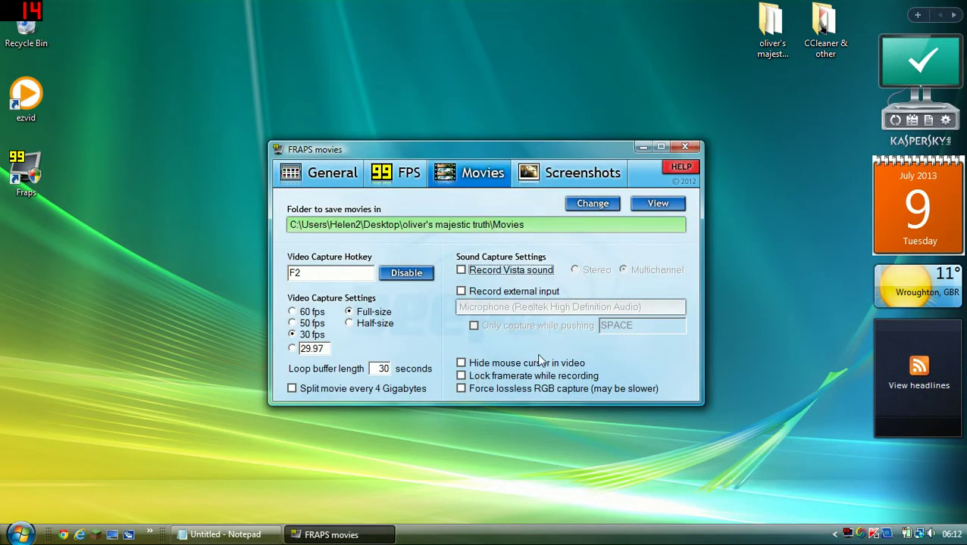
Return to Notepad and add a second line reading "2. look at the movies hotkey."
{"action": "left_click", "coordinate": [225, 535]}
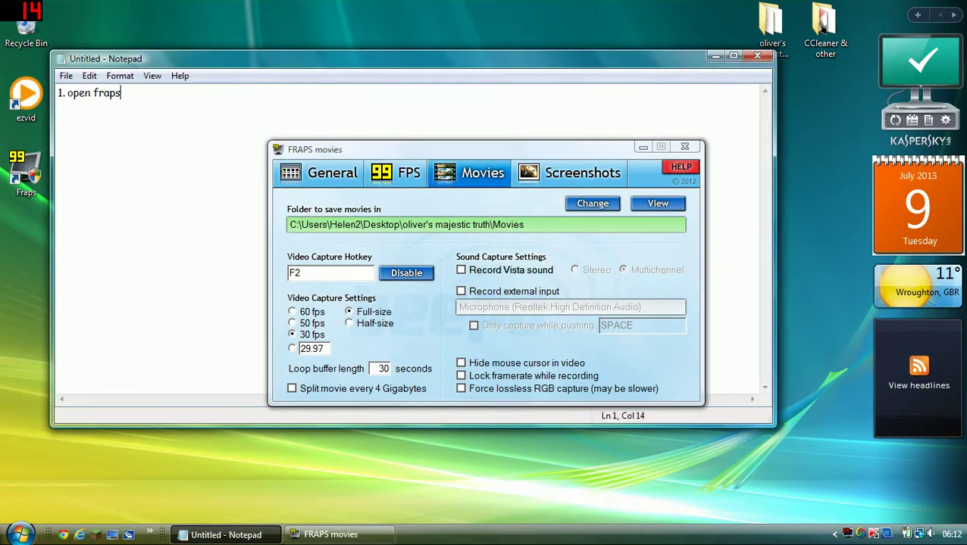
{"action": "key", "text": "Return"}
{"action": "type", "text": "2. look a"}
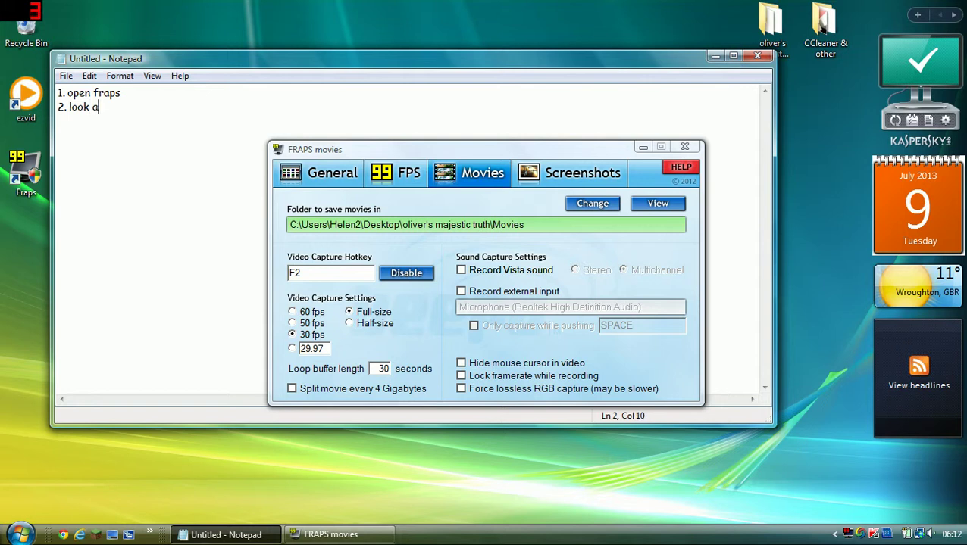
{"action": "type", "text": "tth"}
{"action": "key", "text": "BackSpace"}
{"action": "key", "text": "BackSpace"}
{"action": "type", "text": "the movies hot"}
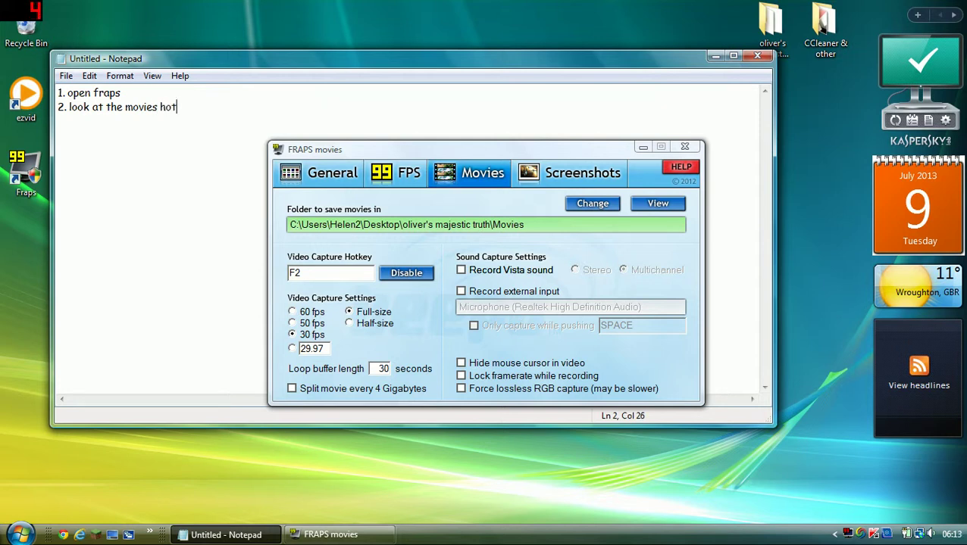
{"action": "type", "text": "key."}
Add a period at the end of the note's first line and return to the end of the second line
{"action": "left_click", "coordinate": [124, 107]}
{"action": "left_click", "coordinate": [121, 92]}
{"action": "type", "text": "."}
{"action": "left_click", "coordinate": [199, 107]}
Minimize the note, examine the video capture hotkey in the Fraps movie settings, and minimize Fraps
{"action": "left_click", "coordinate": [714, 55]}
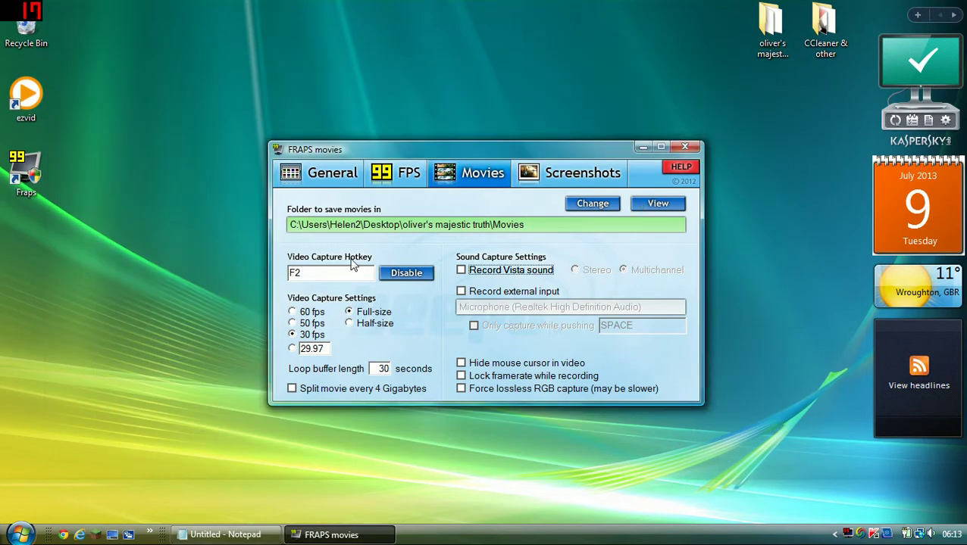
{"action": "left_click", "coordinate": [330, 273]}
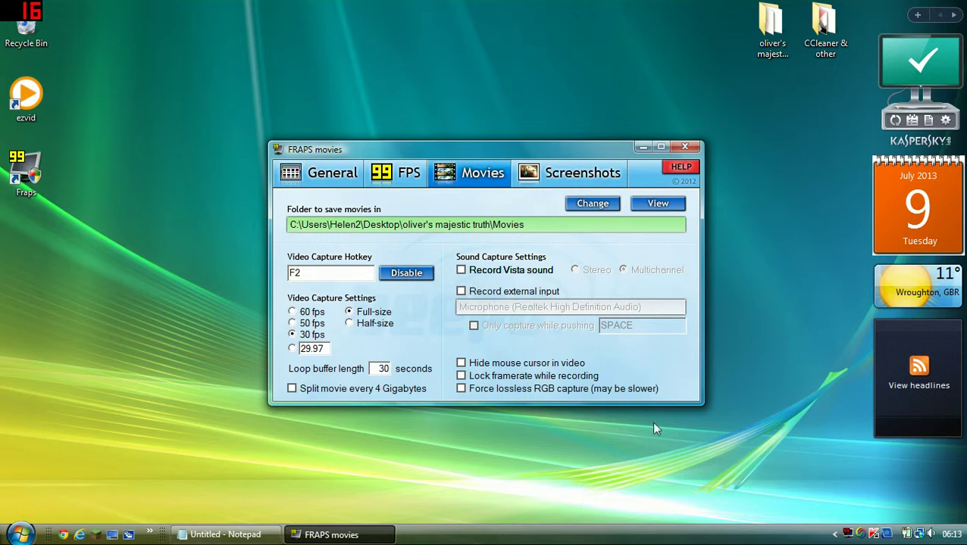
{"action": "left_click", "coordinate": [642, 148]}
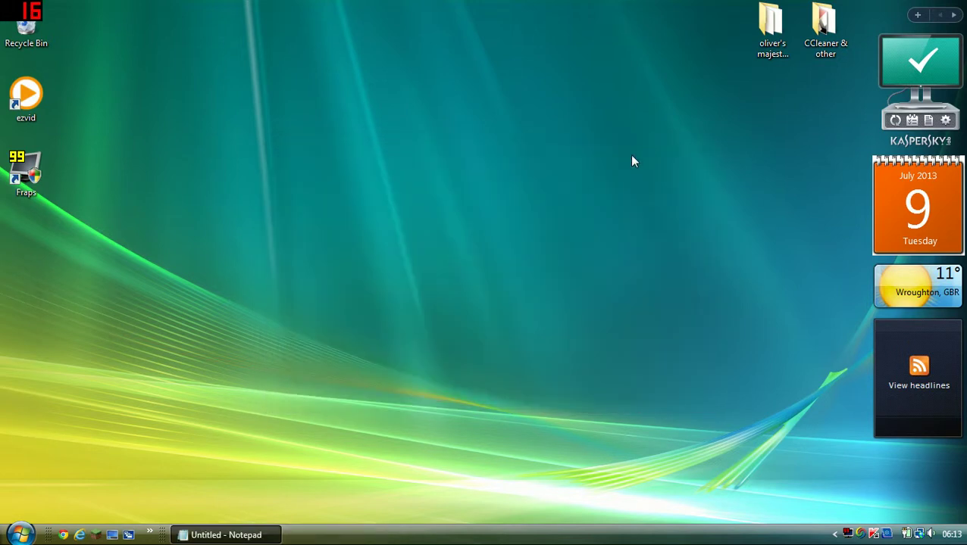
Restore the note in Notepad and add a third line reading "3. press the hot key to record", followed by a line break
{"action": "left_click", "coordinate": [271, 536]}
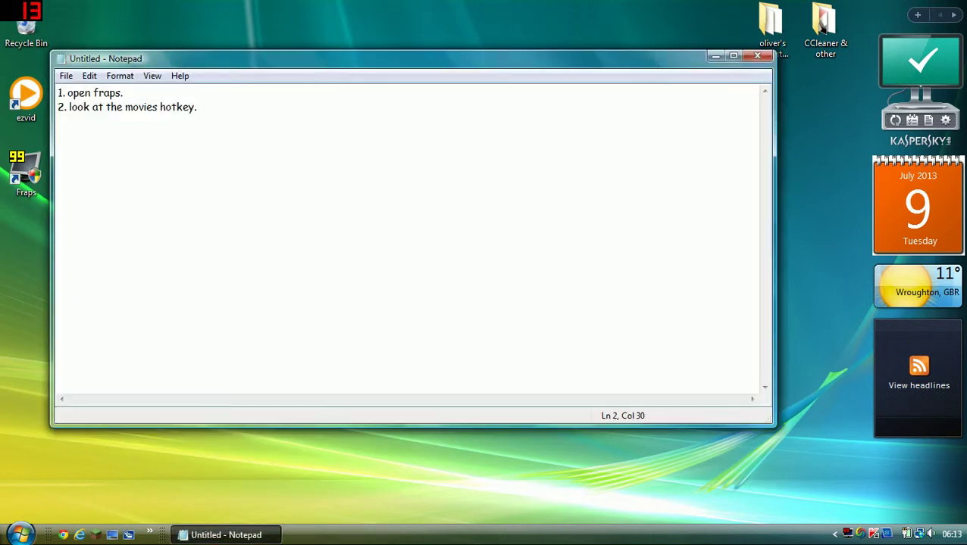
{"action": "key", "text": "Return"}
{"action": "type", "text": "3. press the ho"}
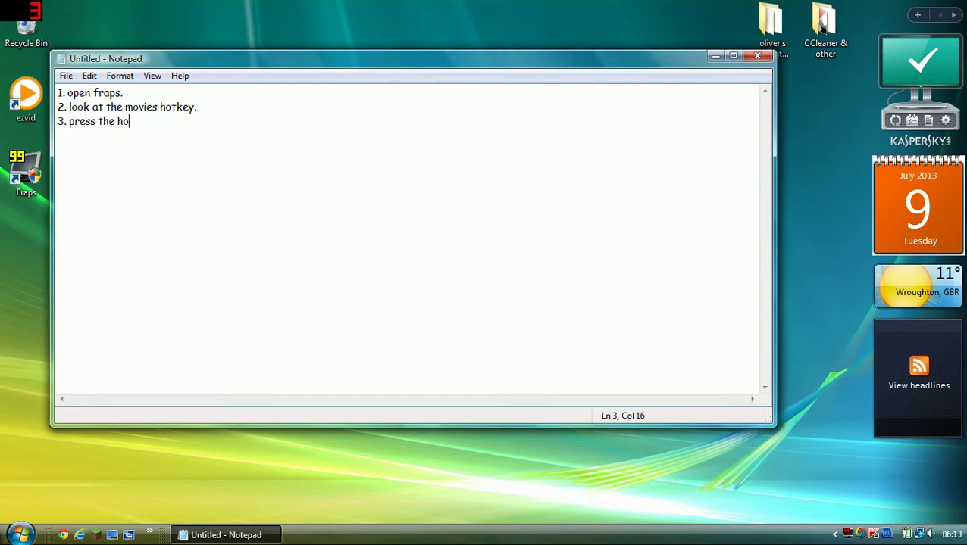
{"action": "type", "text": "t key to record"}
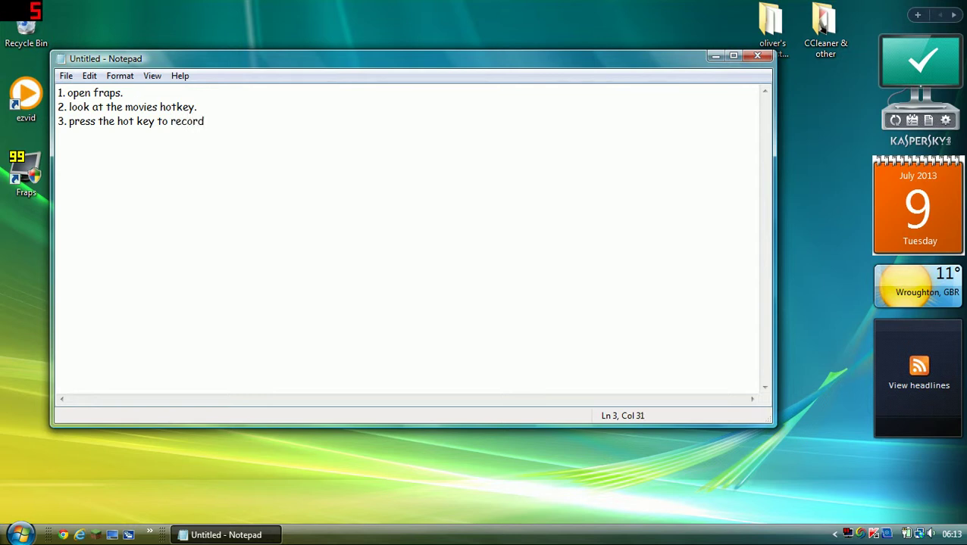
{"action": "key", "text": "Return"}
Switch to the Fraps screenshot settings, exclude the frame rate overlay from screenshots, and minimize Fraps
{"action": "left_click", "coordinate": [715, 56]}
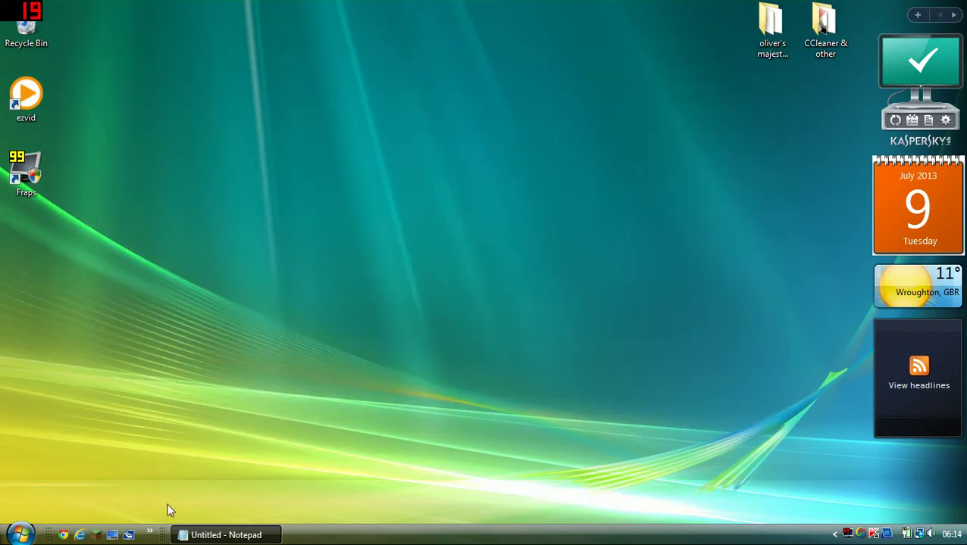
{"action": "right_click", "coordinate": [848, 535]}
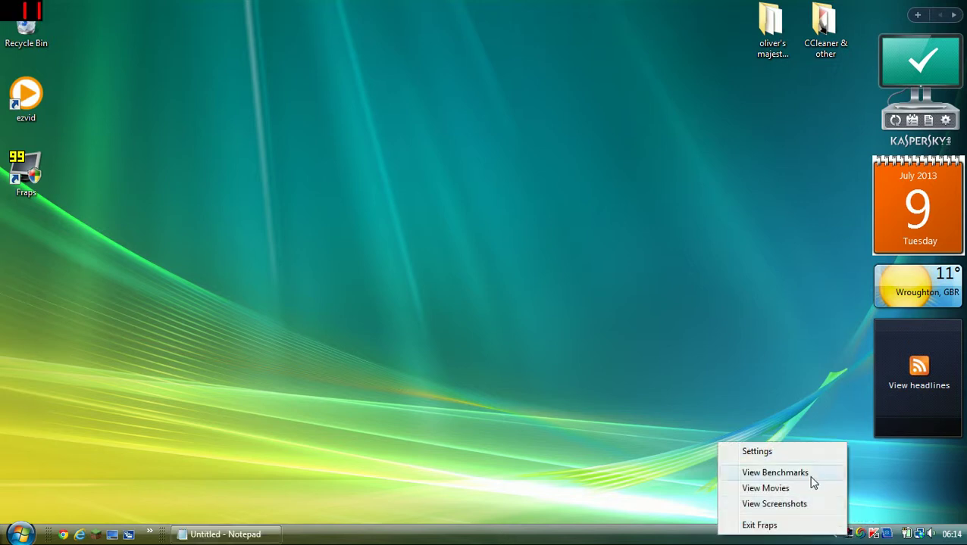
{"action": "left_click", "coordinate": [801, 452]}
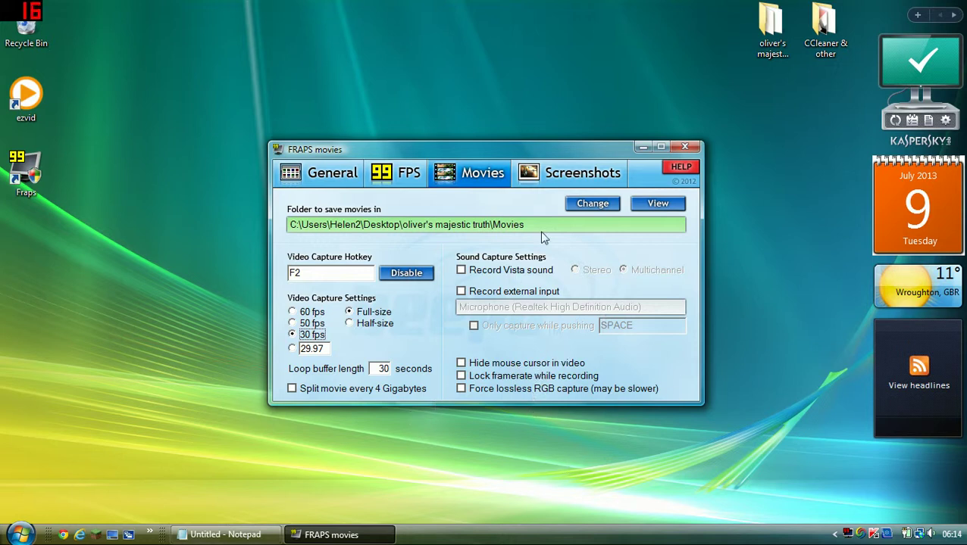
{"action": "left_click", "coordinate": [542, 180]}
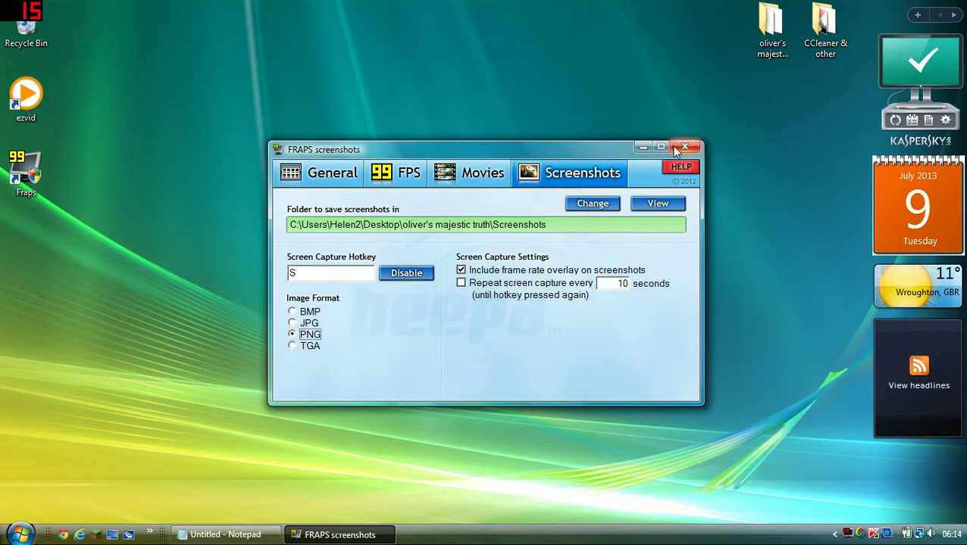
{"action": "left_click", "coordinate": [461, 271]}
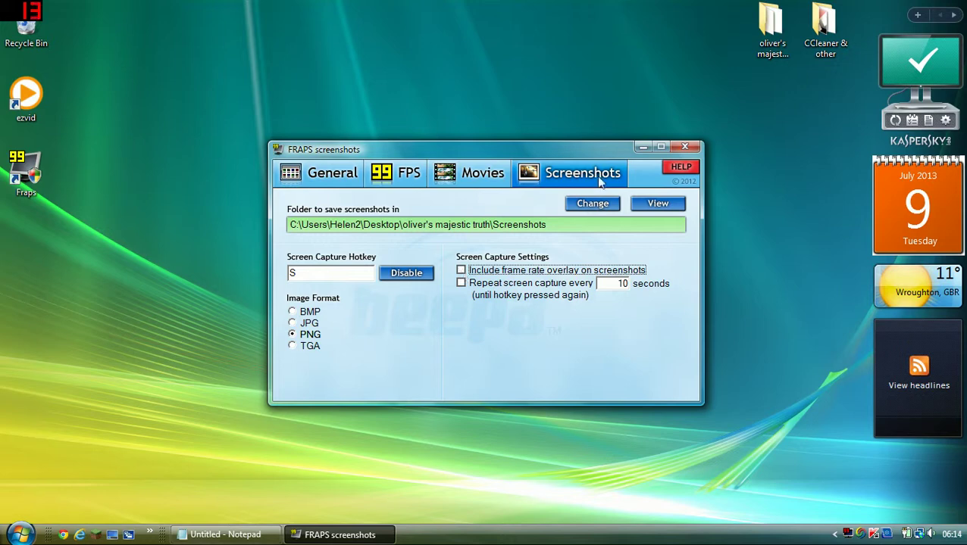
{"action": "left_click", "coordinate": [638, 147]}
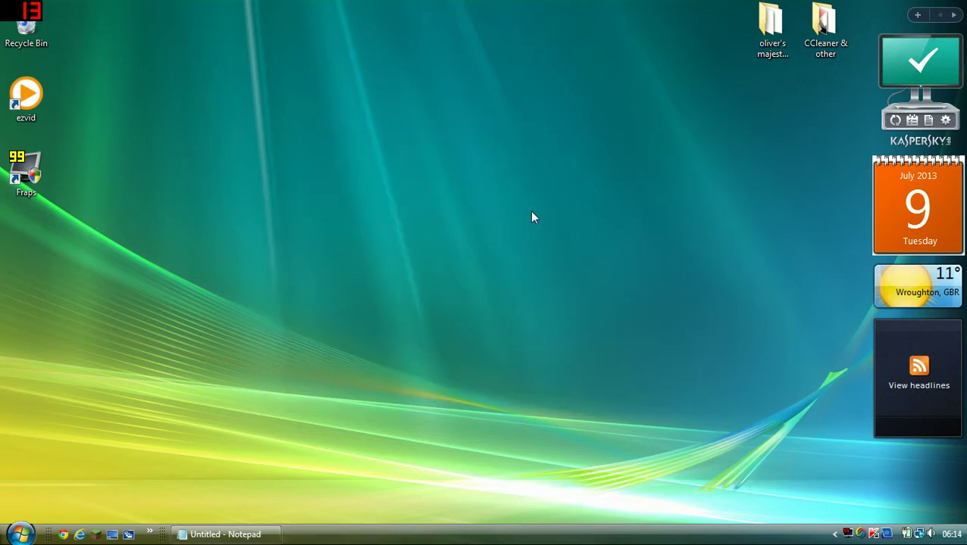
Return to Notepad and write "and you are done," on the line below the third instruction, followed by a blank line
{"action": "left_click", "coordinate": [228, 535]}
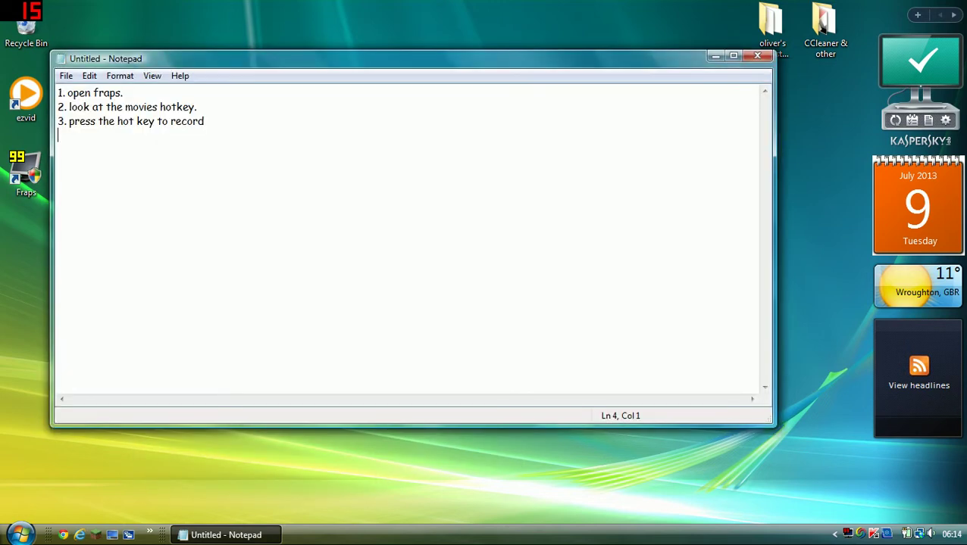
{"action": "left_click", "coordinate": [205, 122]}
{"action": "left_click", "coordinate": [59, 135]}
{"action": "type", "text": "and you are "}
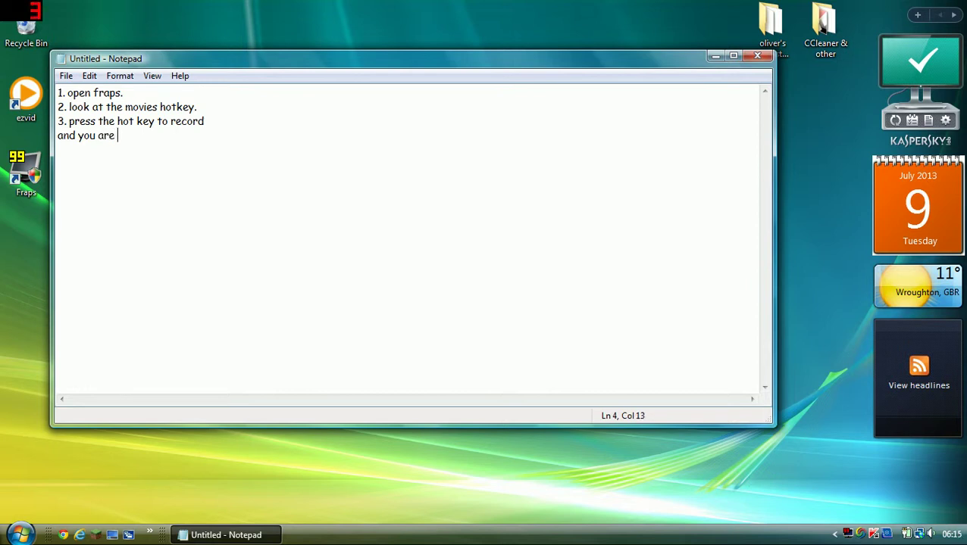
{"action": "type", "text": "done"}
{"action": "key", "text": "BackSpace"}
{"action": "type", "text": ","}
{"action": "key", "text": "Return"}
Write the closing line "sub, like, fav, comment!" below the blank line at the end of the note
{"action": "type", "text": "sub, li"}
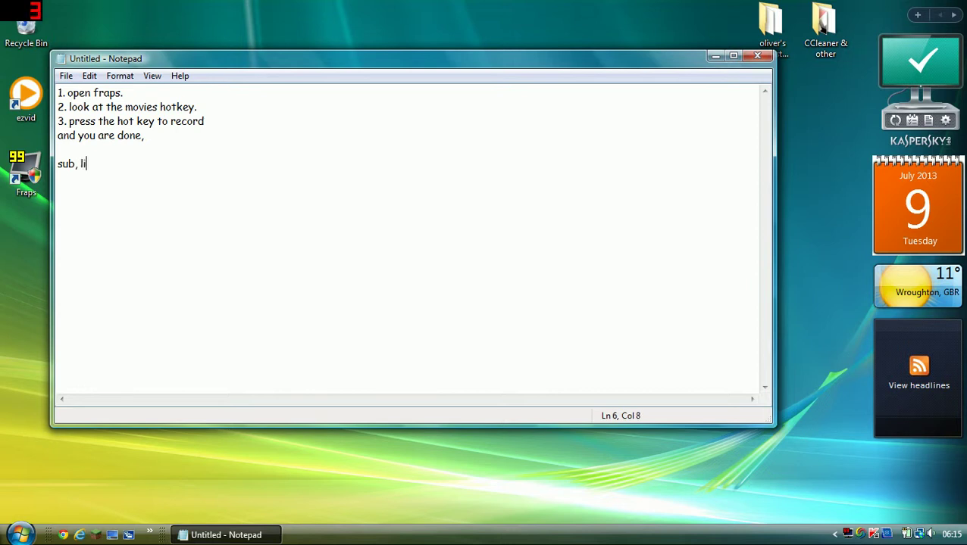
{"action": "type", "text": "ke fav"}
{"action": "left_click", "coordinate": [98, 163]}
{"action": "type", "text": ","}
{"action": "left_click", "coordinate": [122, 164]}
{"action": "type", "text": ", comment"}
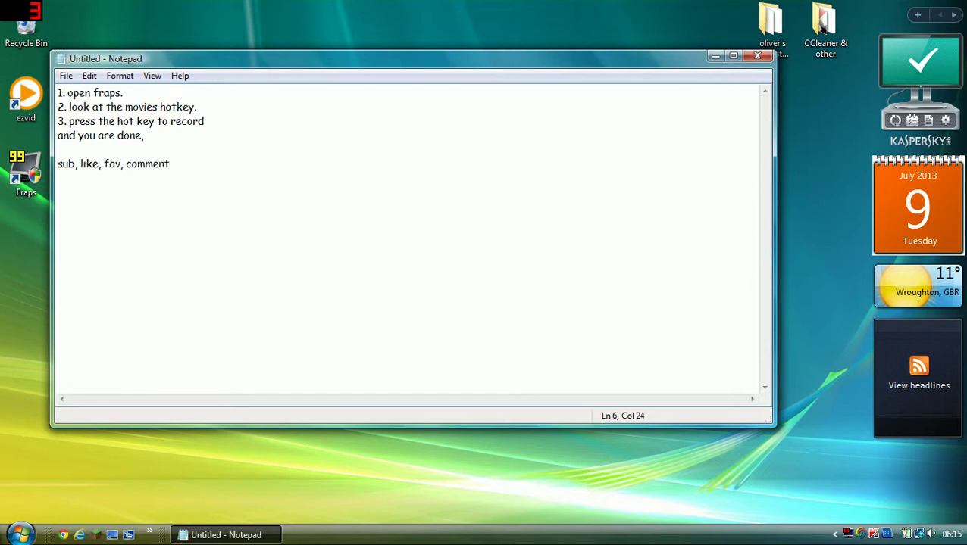
{"action": "type", "text": "!"}
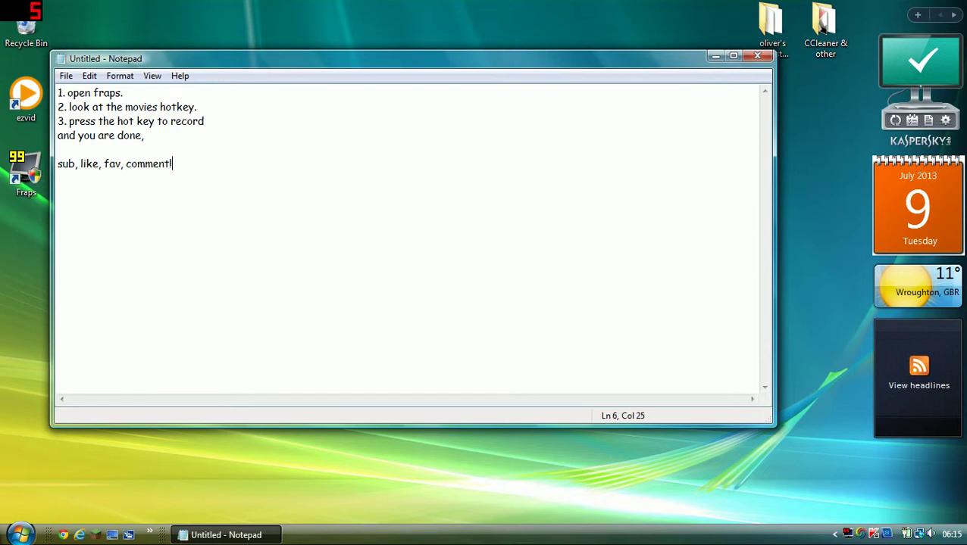